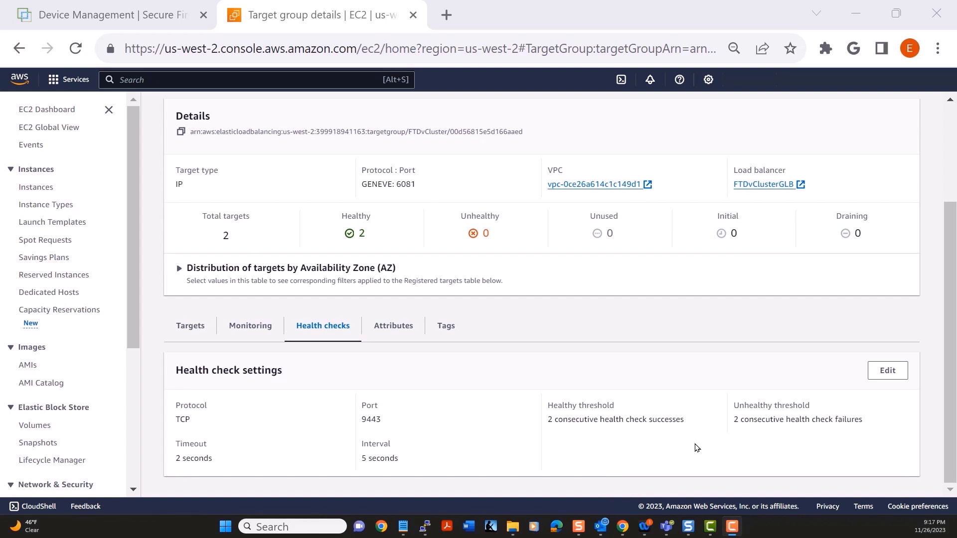
# - List the FTDvCluster target group's targets, 10.100.201.92 and 10.100.201.91, both Healthy
pyautogui.click(197, 335)
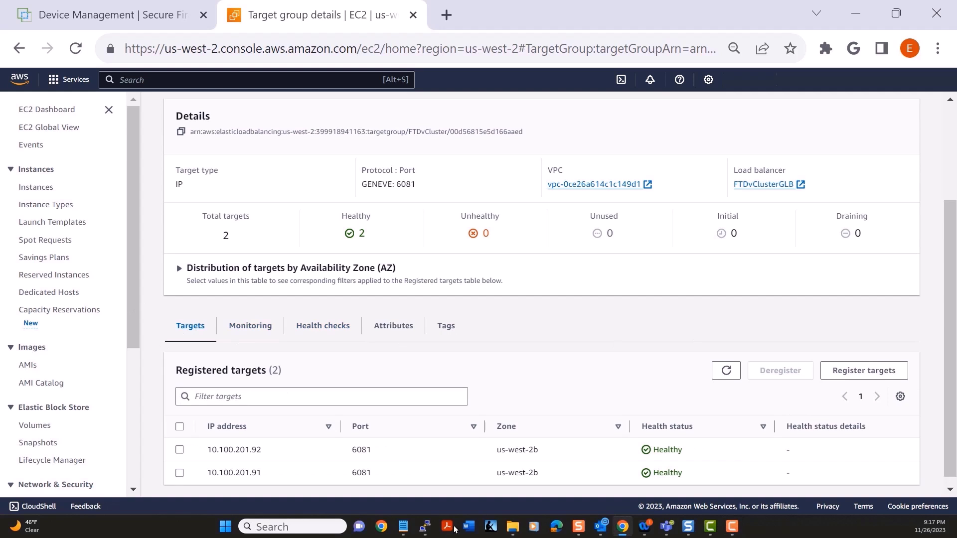
pyautogui.click(425, 528)
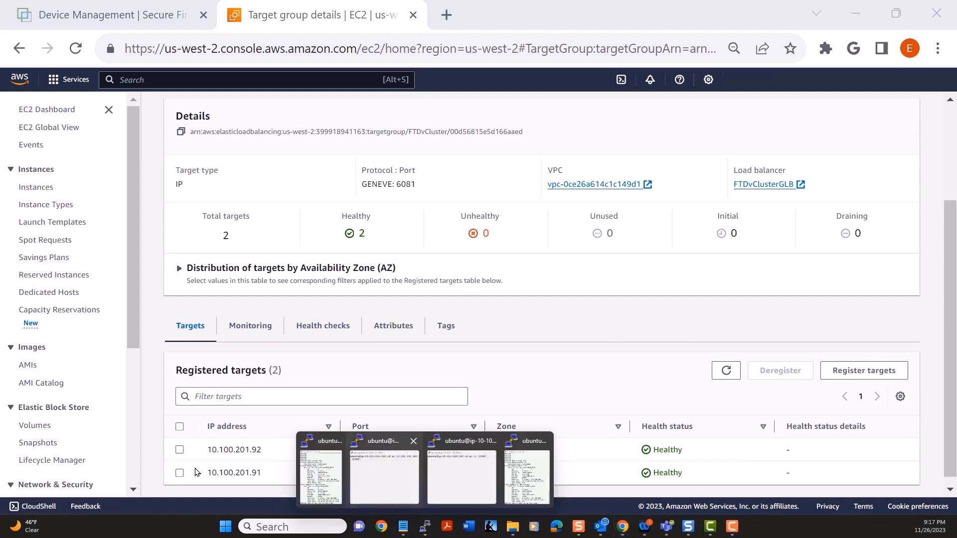
# - Start 'capture test int ge real-time' on both the control and data node consoles
pyautogui.click(392, 471)
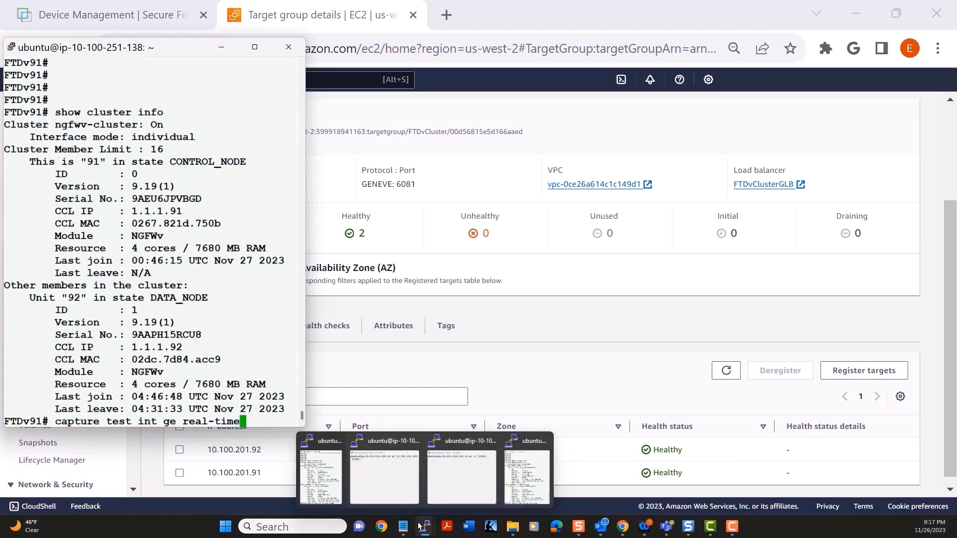
pyautogui.click(531, 486)
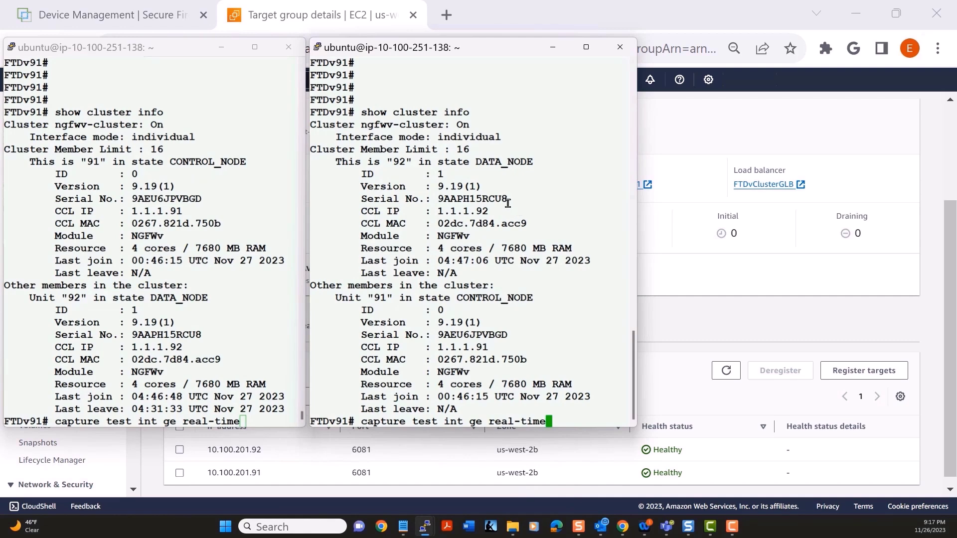
pyautogui.moveTo(425, 527)
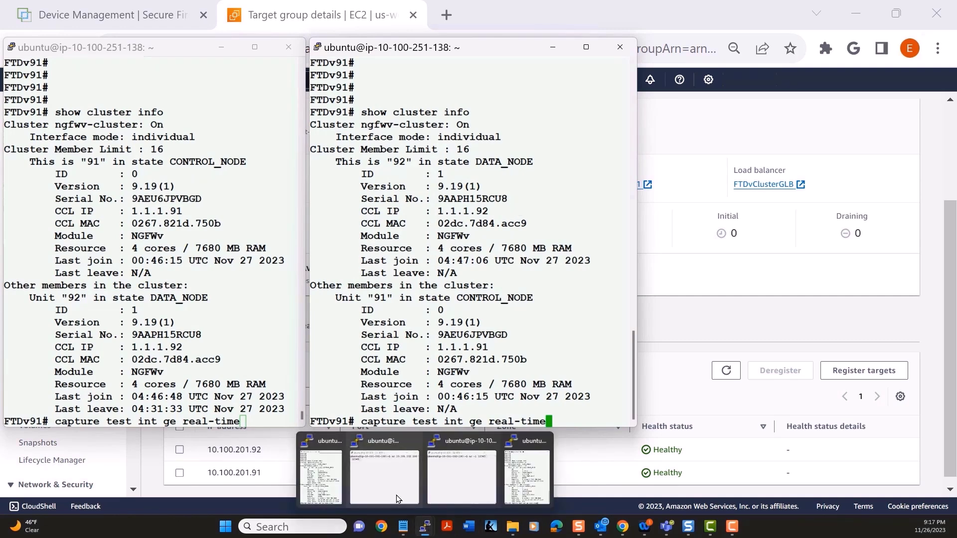
pyautogui.click(397, 499)
pyautogui.click(466, 488)
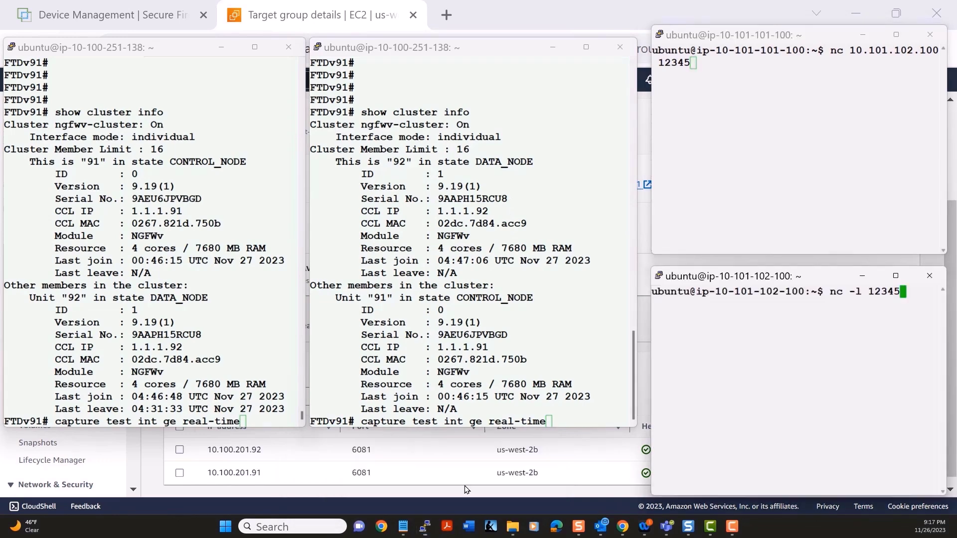
pyautogui.click(184, 289)
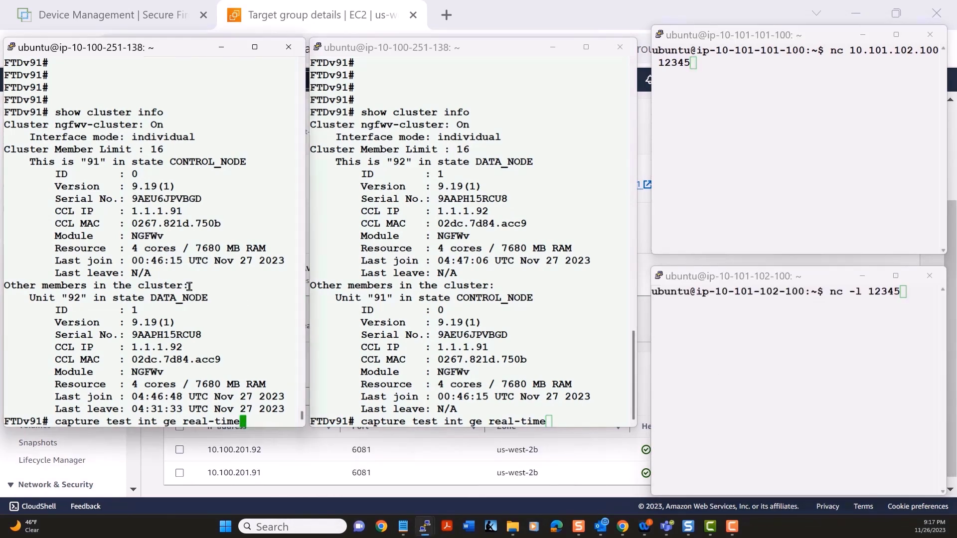
pyautogui.press('Return')
pyautogui.click(416, 302)
pyautogui.press('Return')
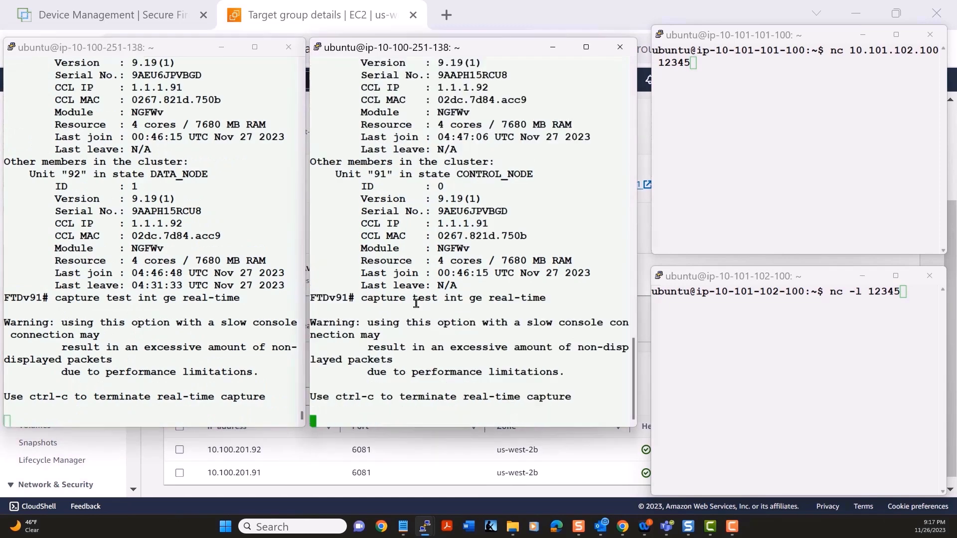
# - Start the nc -l 12345 listener, connect with nc 10.101.102.100 12345, and send 'afgafafac'
pyautogui.click(827, 353)
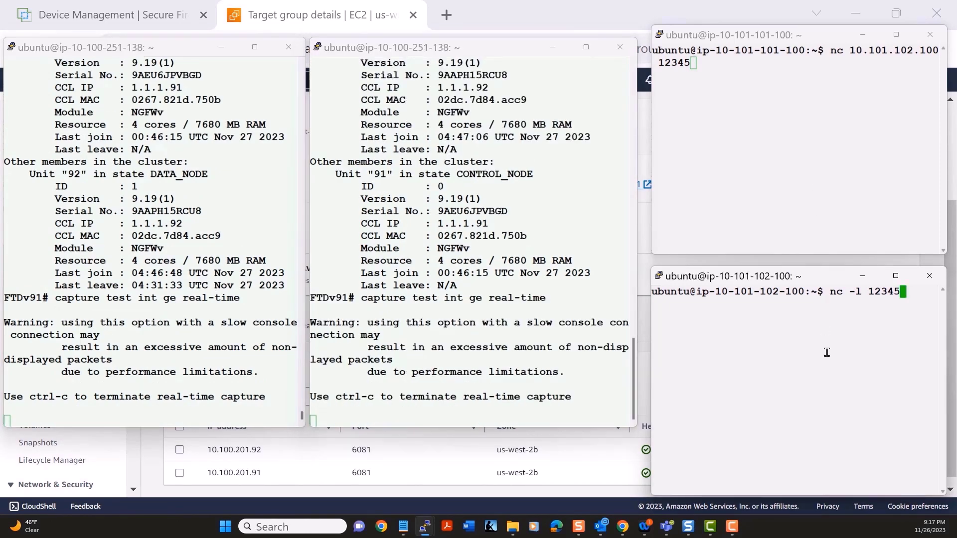
pyautogui.press('Return')
pyautogui.click(811, 99)
pyautogui.write('nc 10.101.102.100 12345')
pyautogui.press('Return')
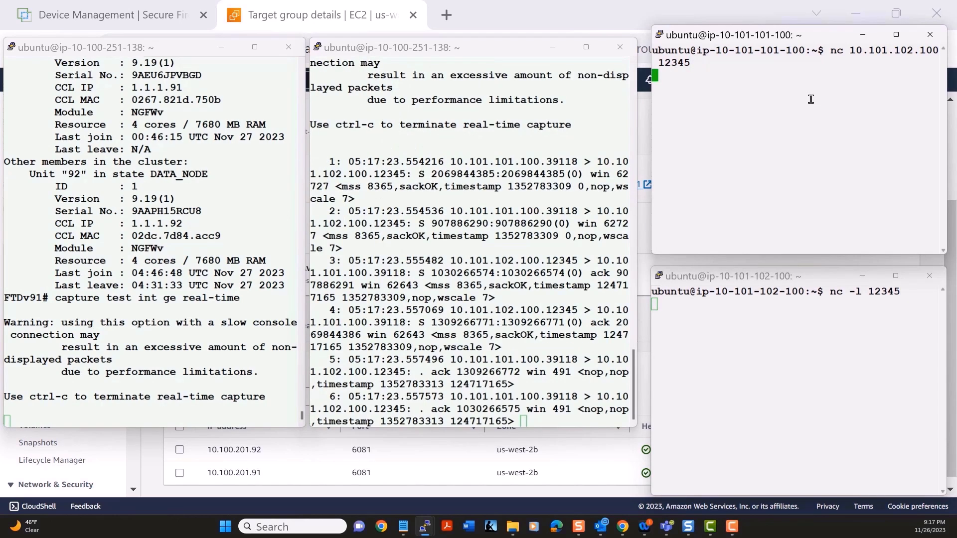
pyautogui.write('afgafafac')
pyautogui.press('Return')
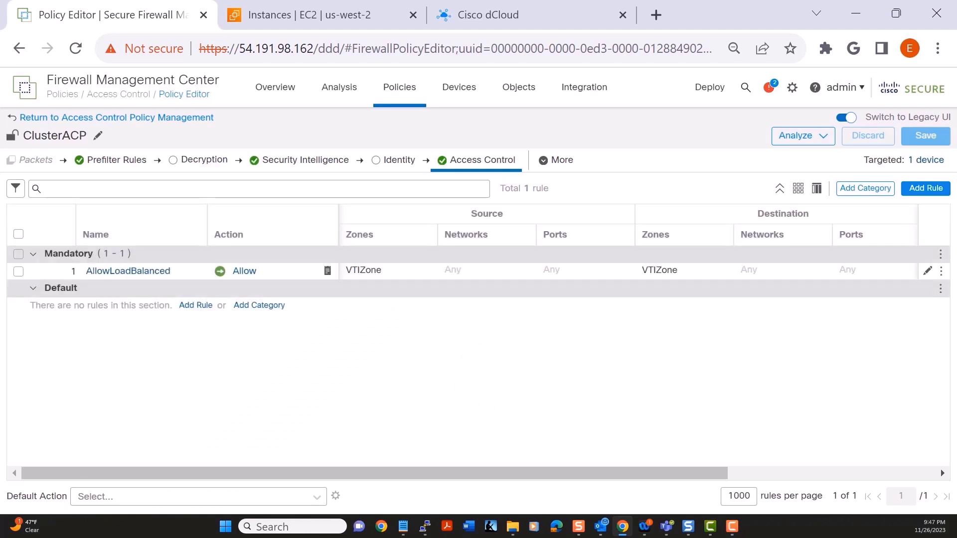
# - Review the AllowLoadBalanced rule's Logging settings, then cancel without saving changes
pyautogui.click(927, 273)
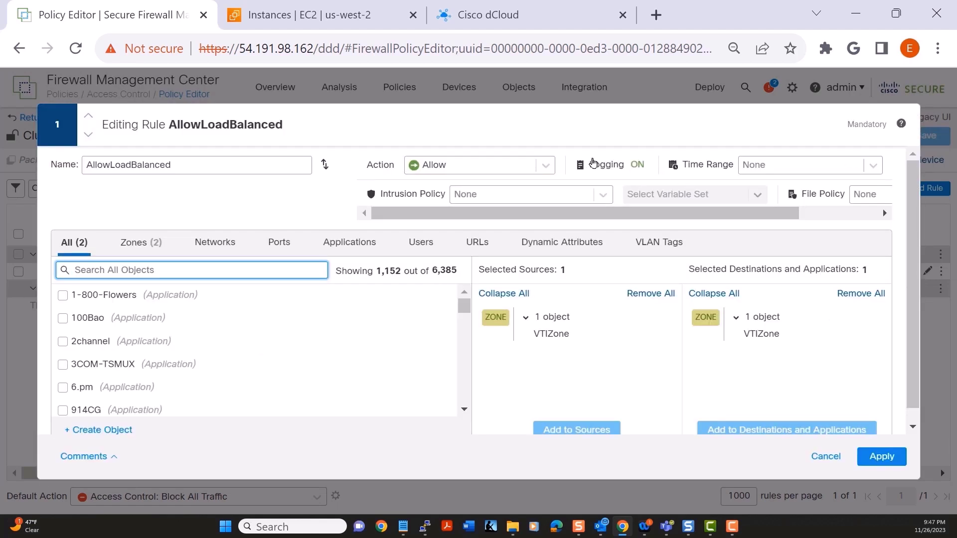
pyautogui.click(609, 165)
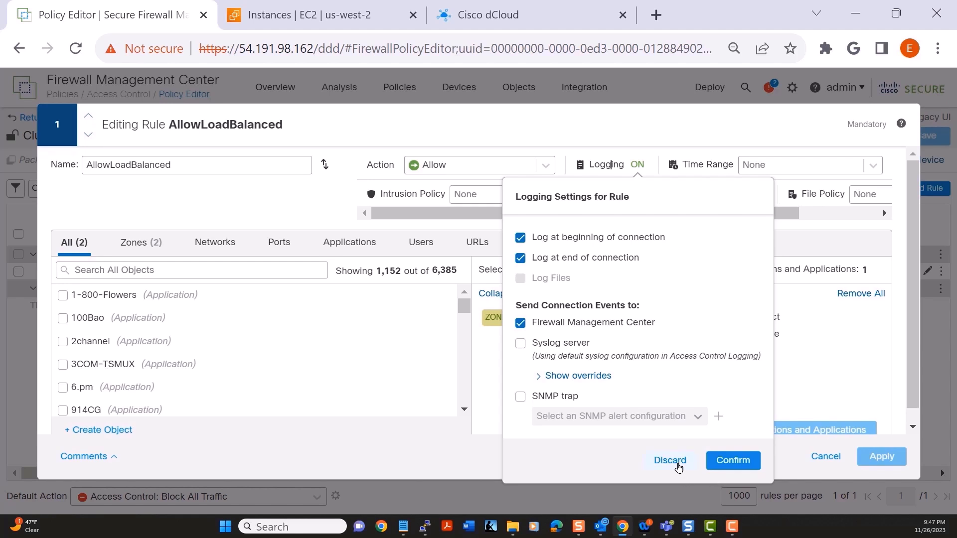
pyautogui.click(676, 462)
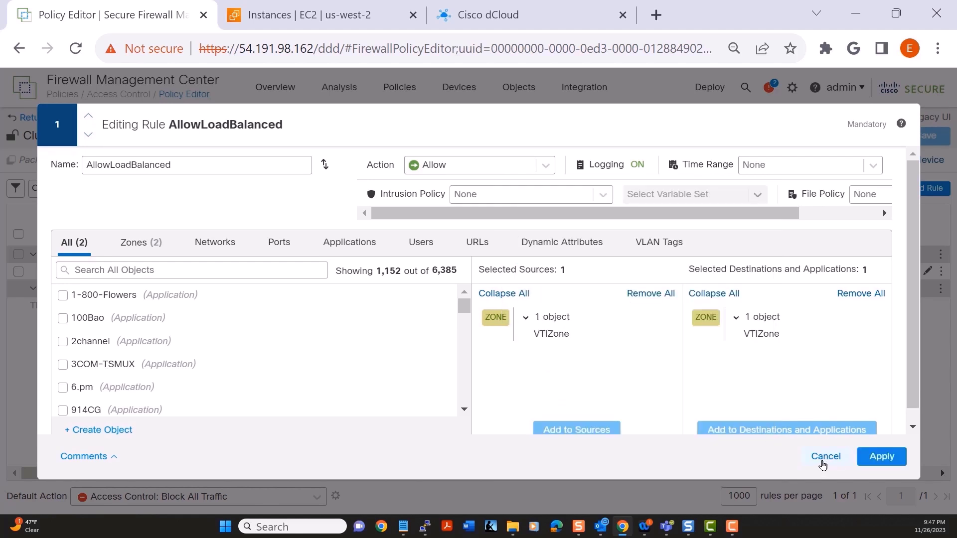
pyautogui.click(827, 457)
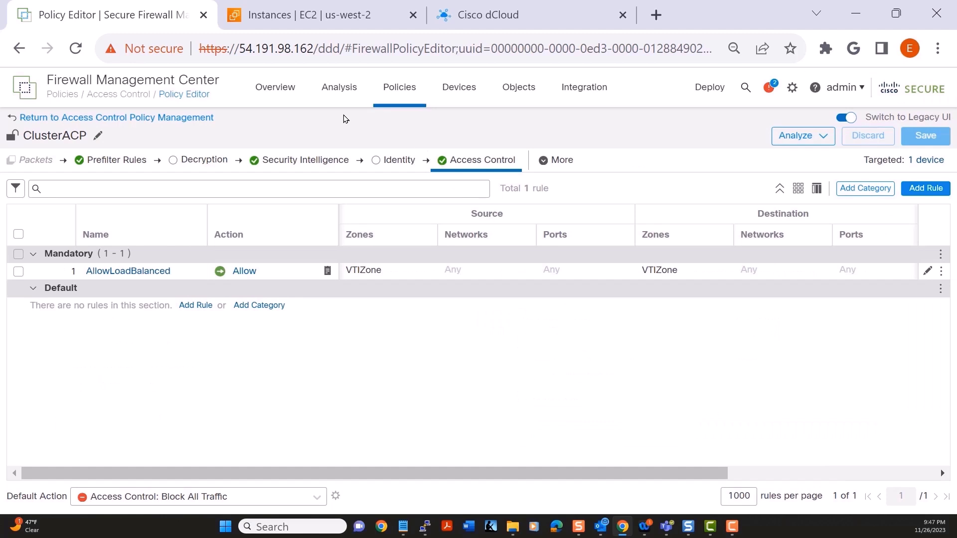
# - Open Analysis > Unified Events and scroll the table right to the port 12345 connection
pyautogui.moveTo(343, 87)
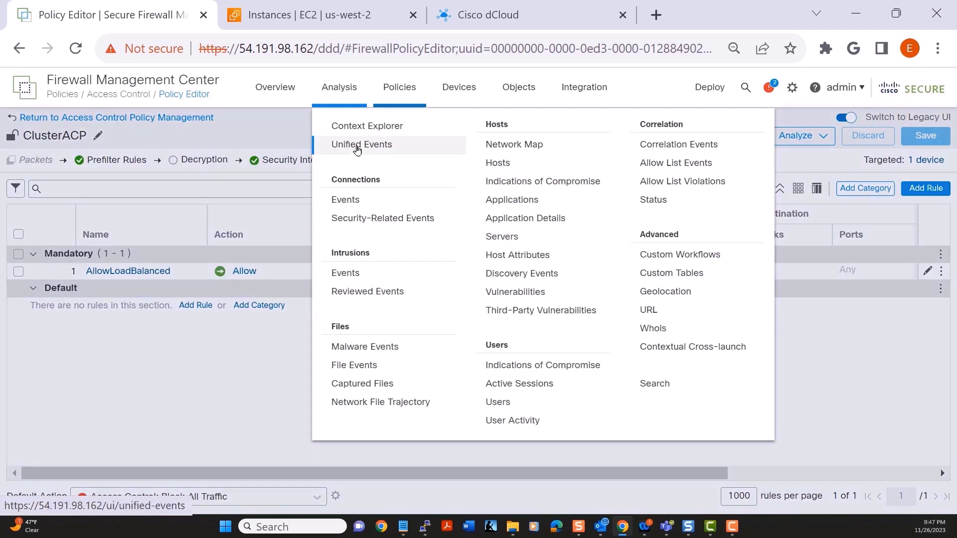
pyautogui.click(356, 145)
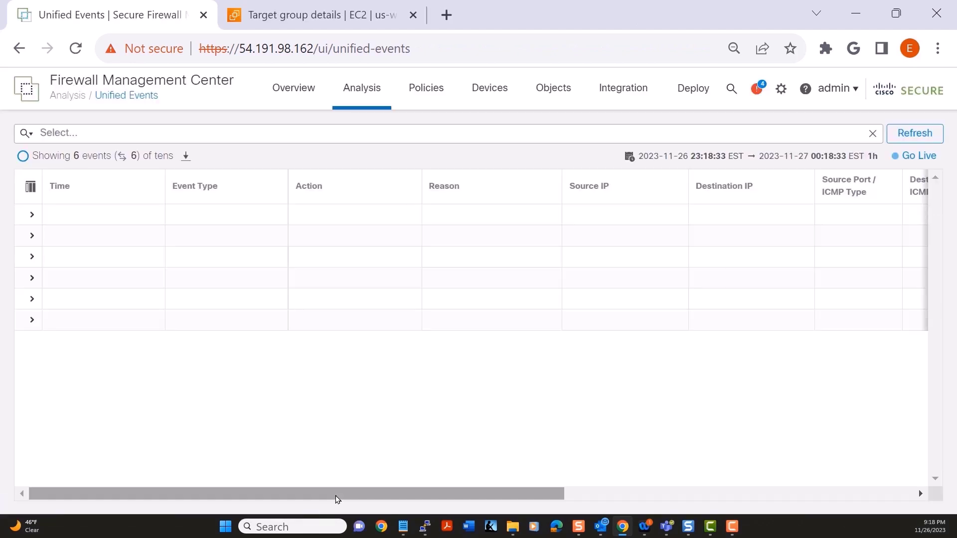
pyautogui.moveTo(336, 496); pyautogui.dragTo(686, 495)
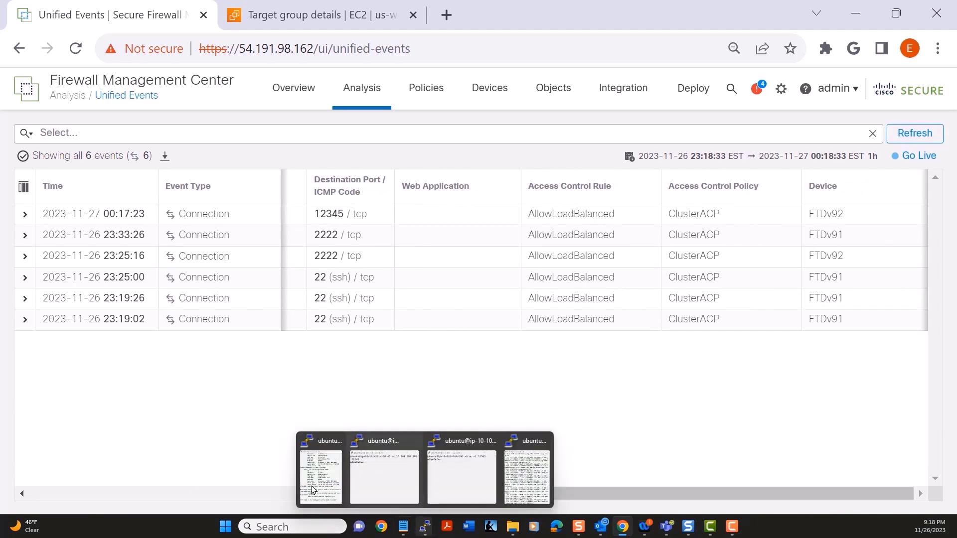
# - Stop the capture, exit the console twice, and shut down node 92, confirming YES
pyautogui.click(423, 531)
pyautogui.click(435, 325)
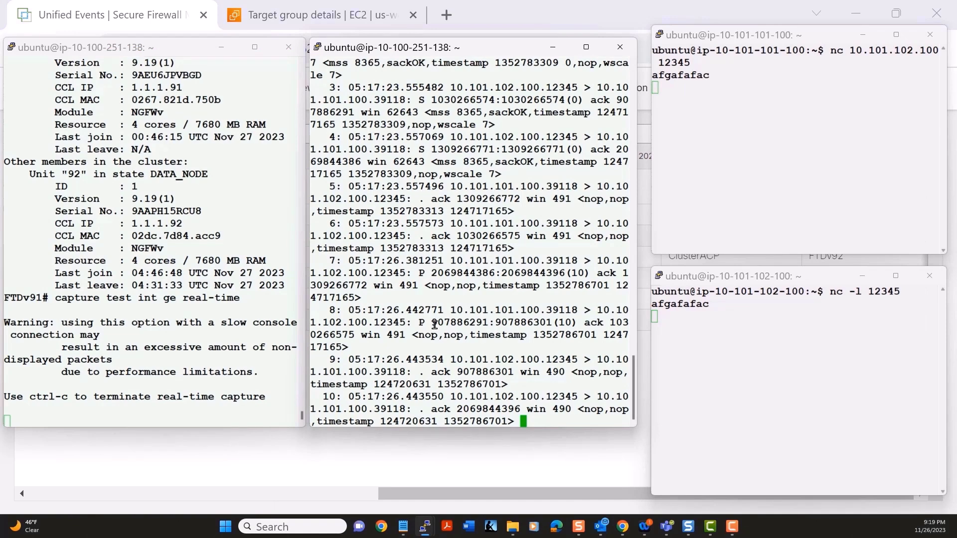
pyautogui.hotkey('ctrl', 'c')
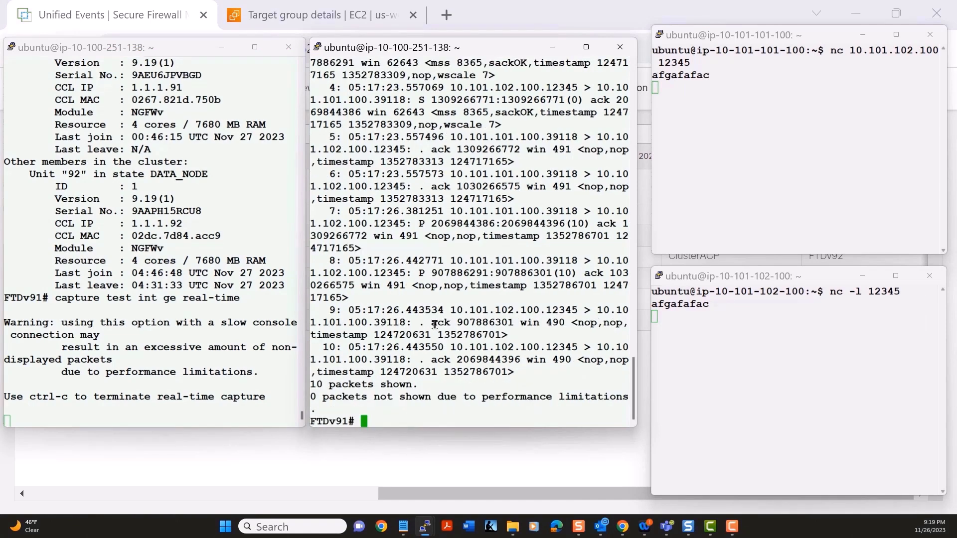
pyautogui.write('exit')
pyautogui.press('Return')
pyautogui.write('exit')
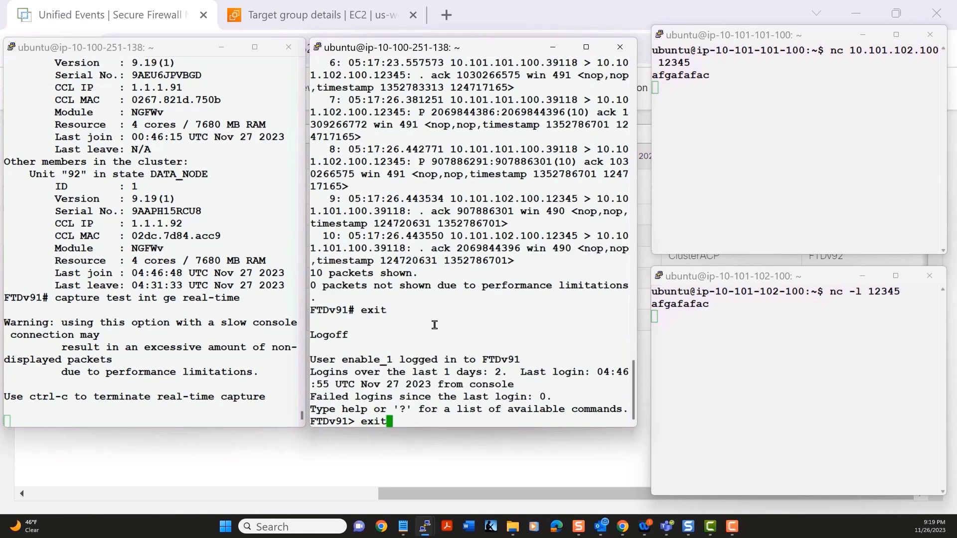
pyautogui.press('Return')
pyautogui.write('shut')
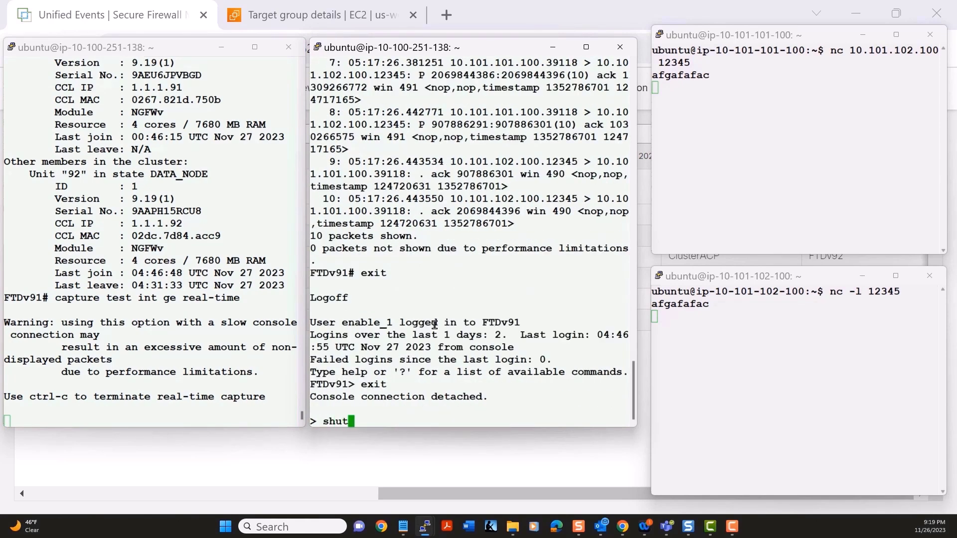
pyautogui.write('down')
pyautogui.press('Return')
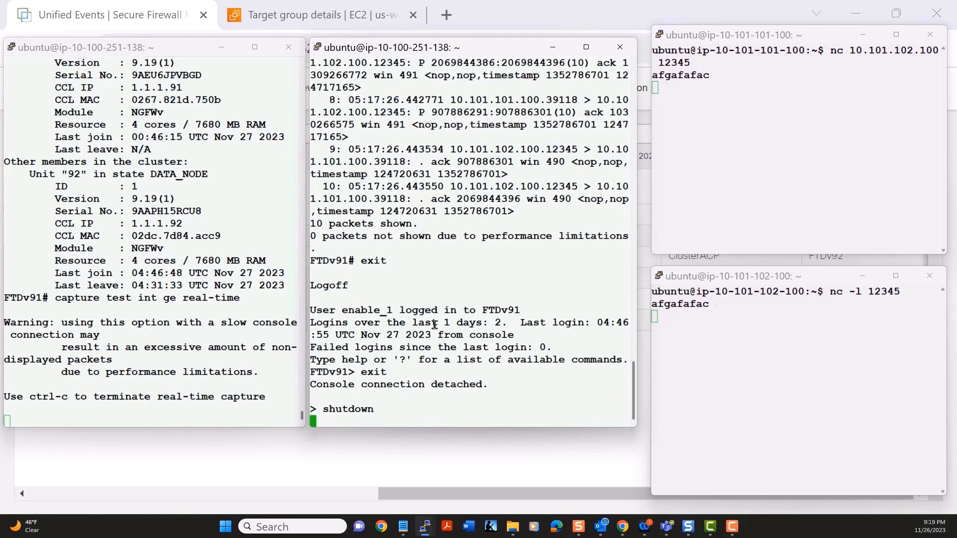
pyautogui.write("YES' or 'NO': YES")
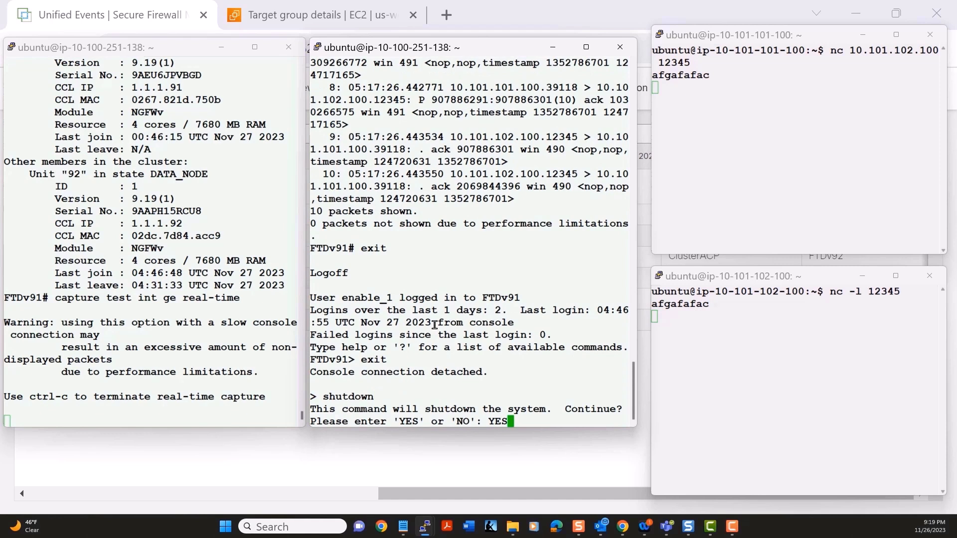
pyautogui.press('Return')
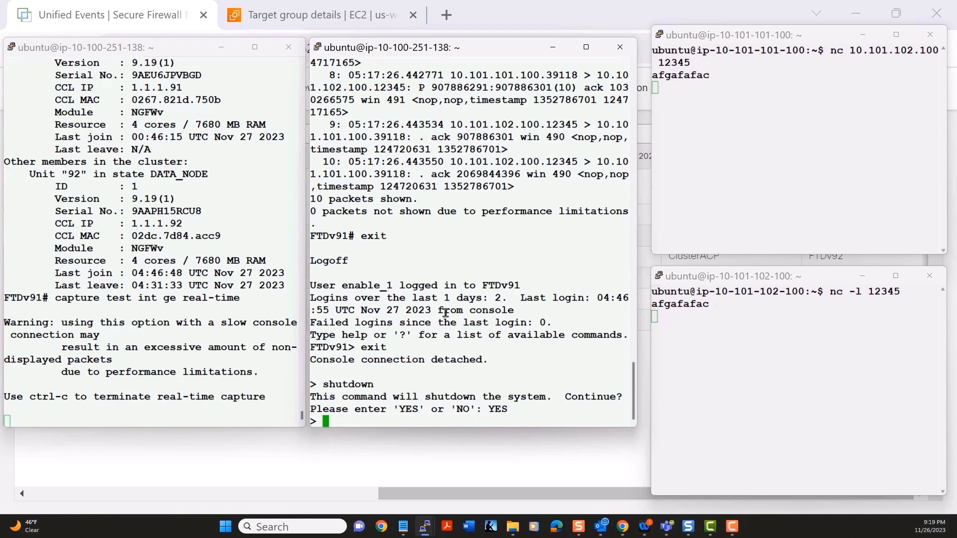
# - Send the line 'testing' from the netcat listener window
pyautogui.click(770, 198)
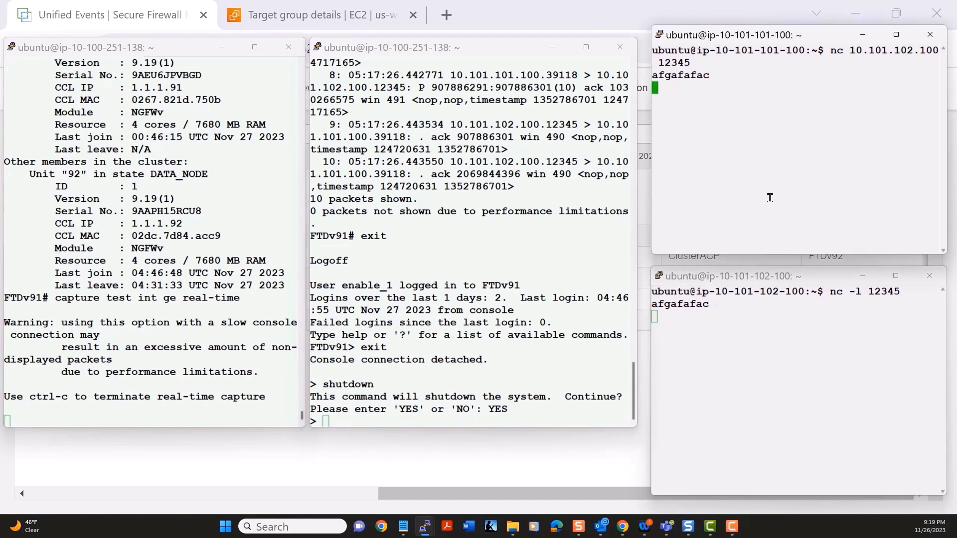
pyautogui.click(706, 311)
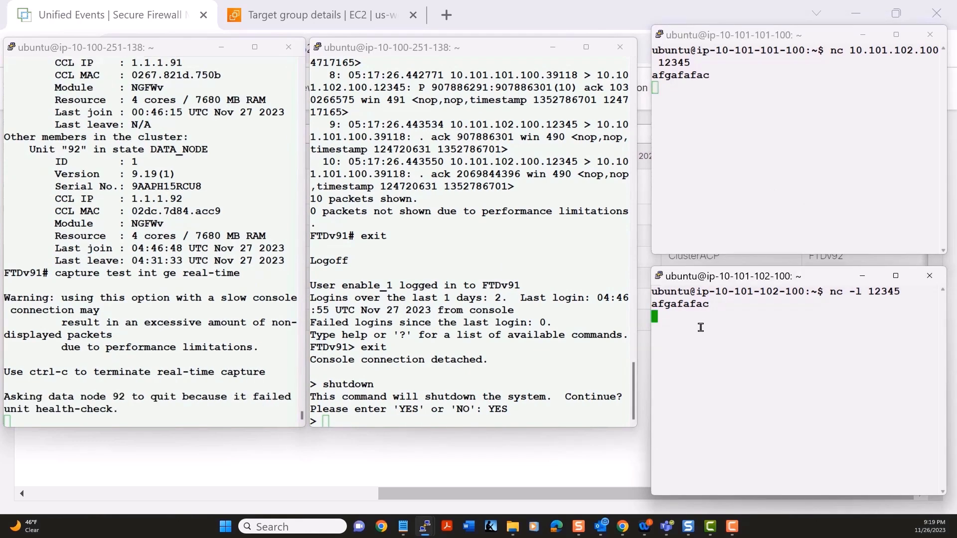
pyautogui.write('testing')
pyautogui.press('Return')
pyautogui.click(298, 13)
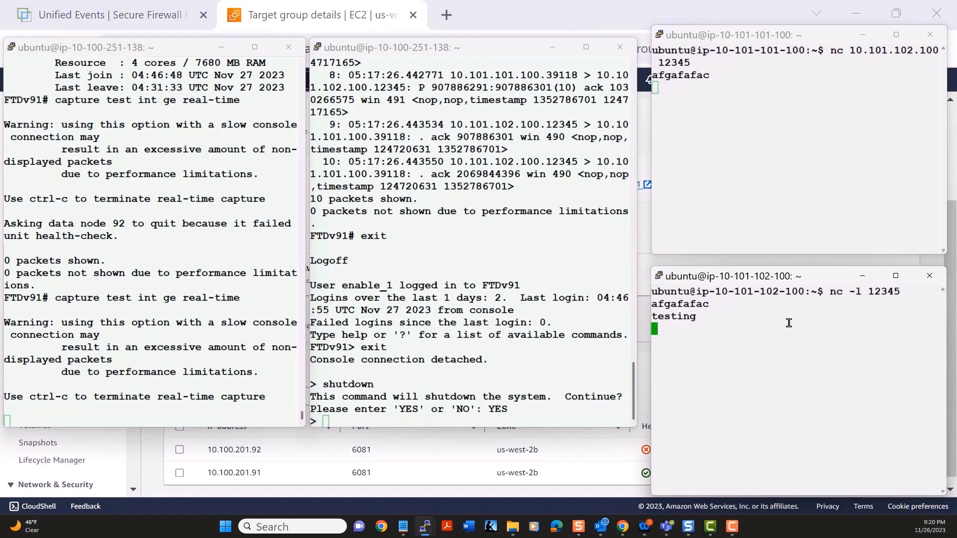
# - Exchange 'this is a test', 'Looks good!' and 'Test' over netcat, then stop the listener
pyautogui.click(754, 105)
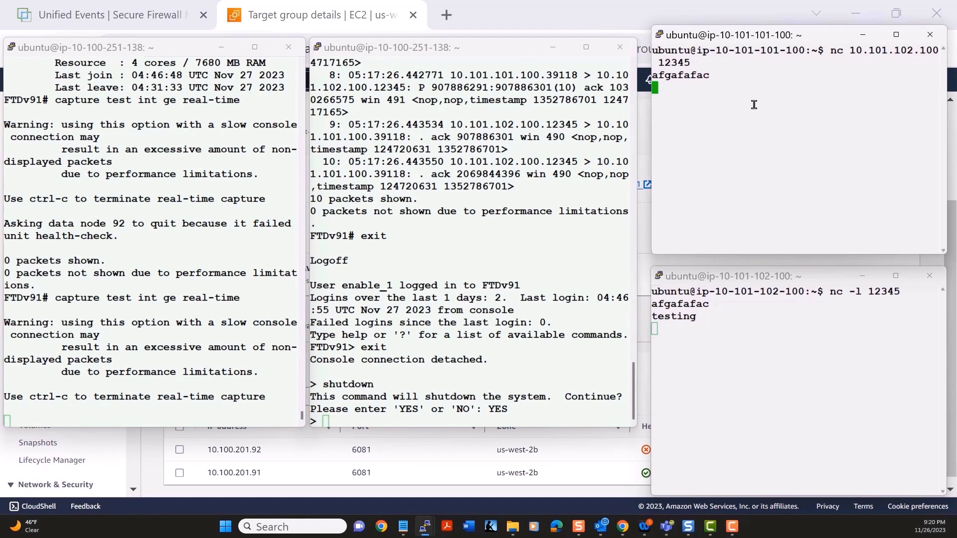
pyautogui.write('this is a test')
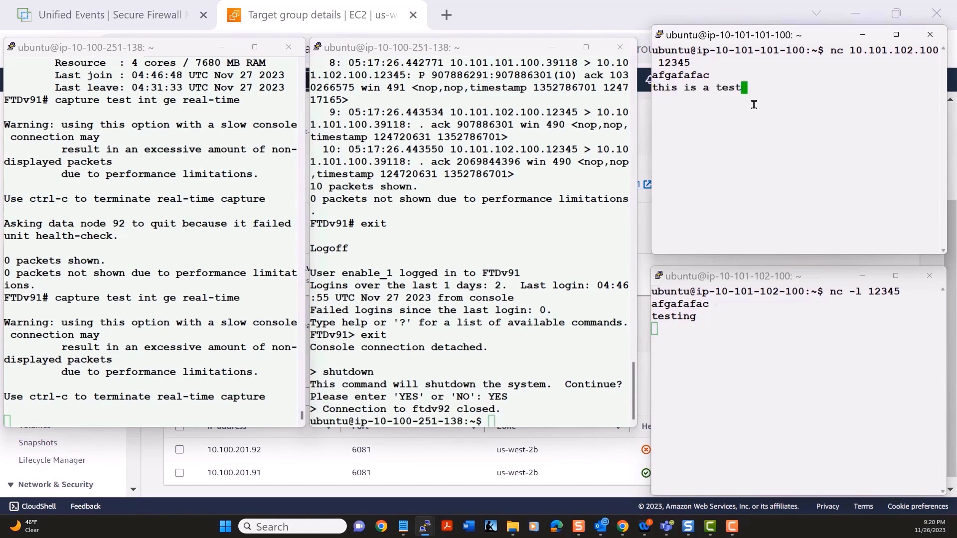
pyautogui.press('Return')
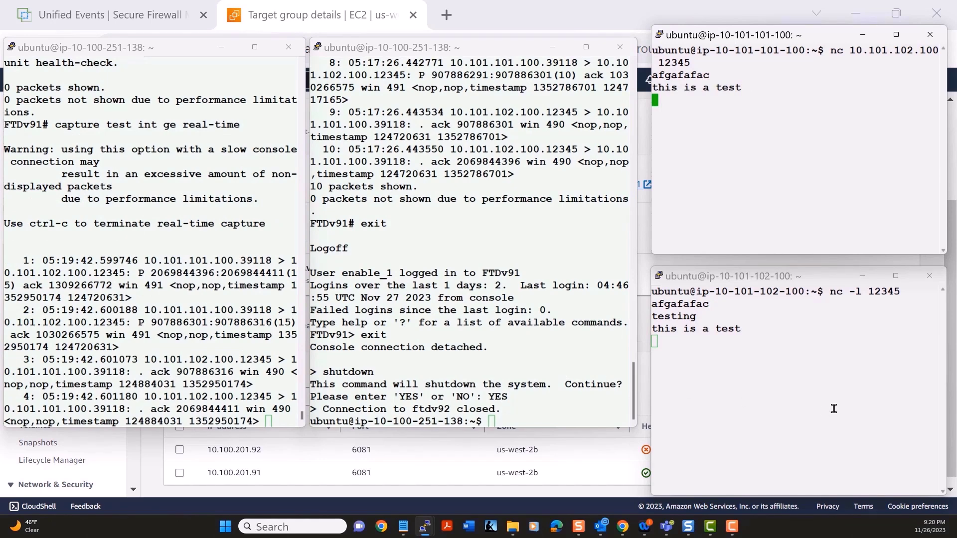
pyautogui.click(778, 356)
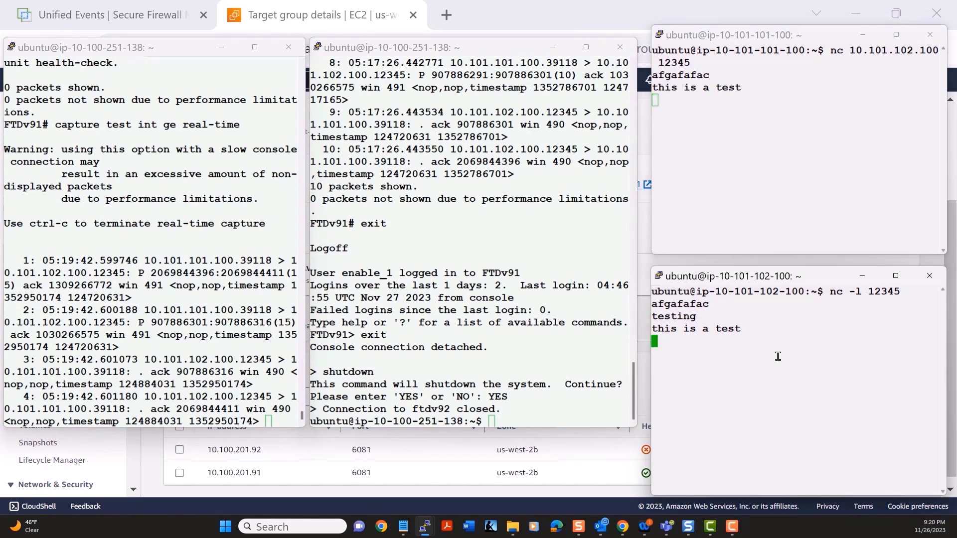
pyautogui.write('Looks good!')
pyautogui.press('Return')
pyautogui.write('Test')
pyautogui.press('Return')
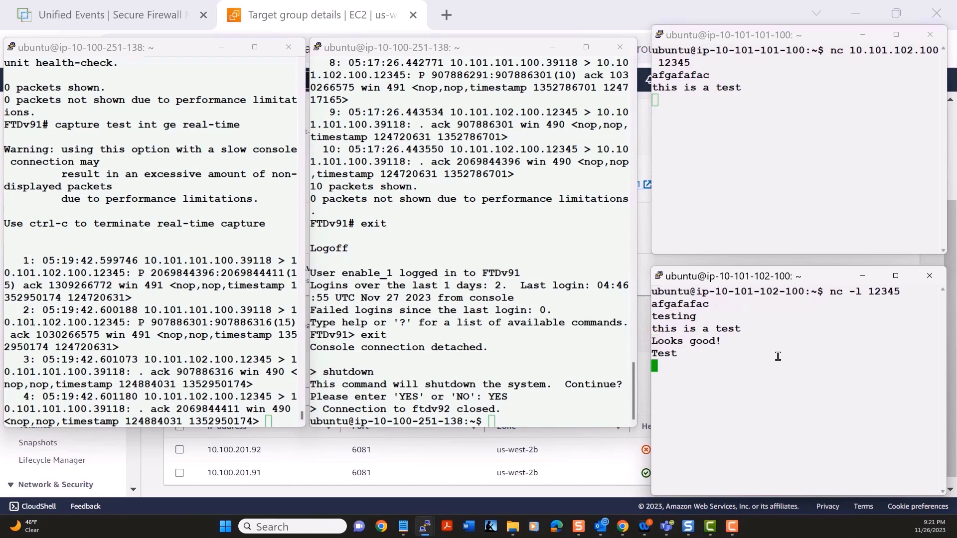
pyautogui.hotkey('ctrl', 'c')
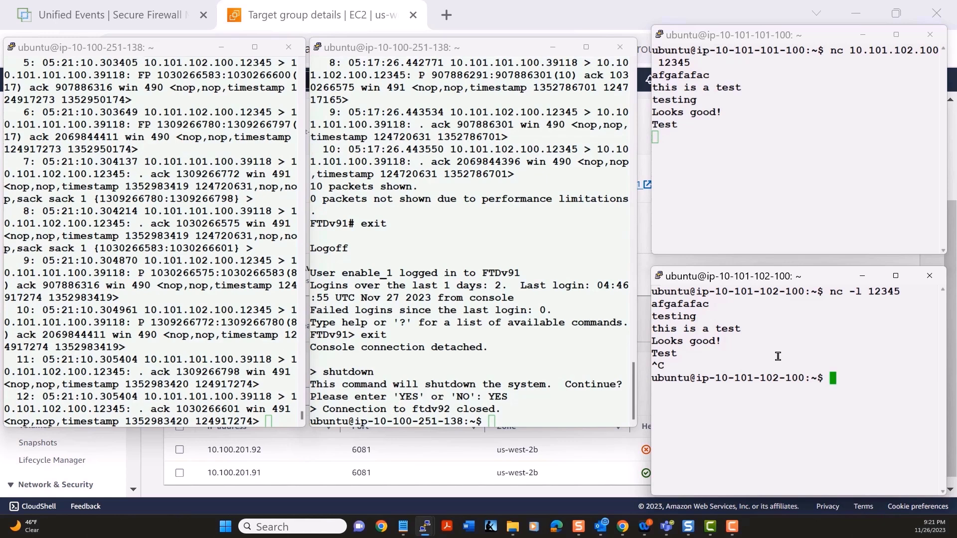
# - Reload Unified Events and scroll right to the new port 12345 connection on FTDv91
pyautogui.click(101, 19)
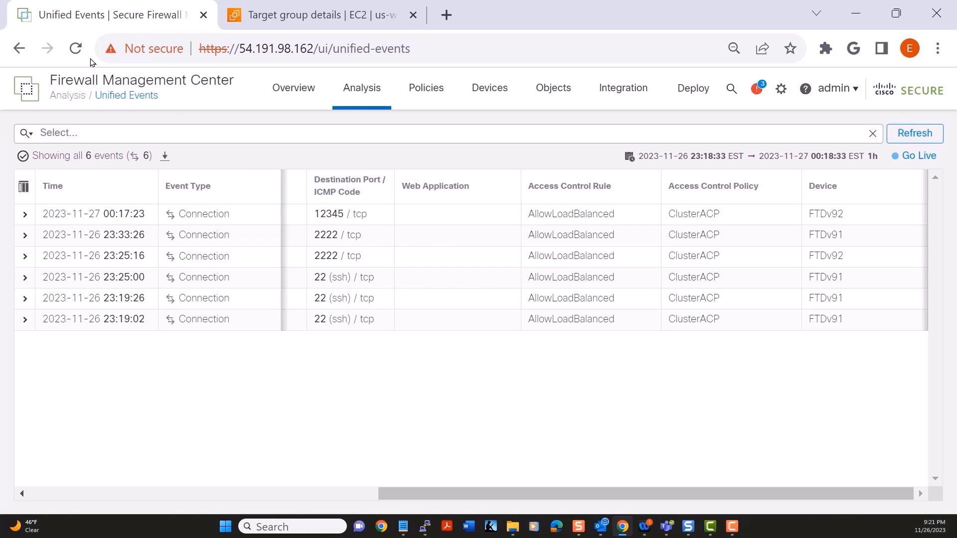
pyautogui.click(75, 49)
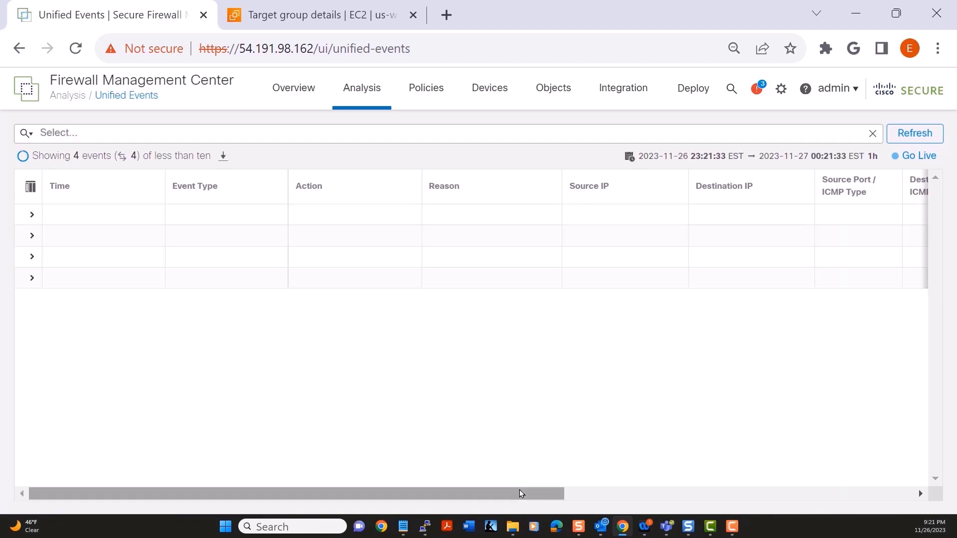
pyautogui.moveTo(519, 499); pyautogui.dragTo(563, 501)
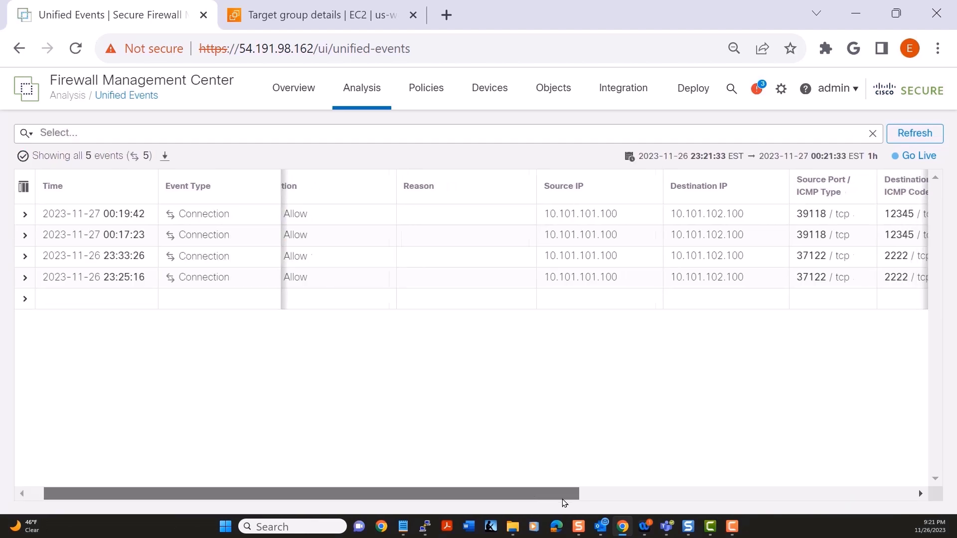
pyautogui.hscroll(5, 563, 500)
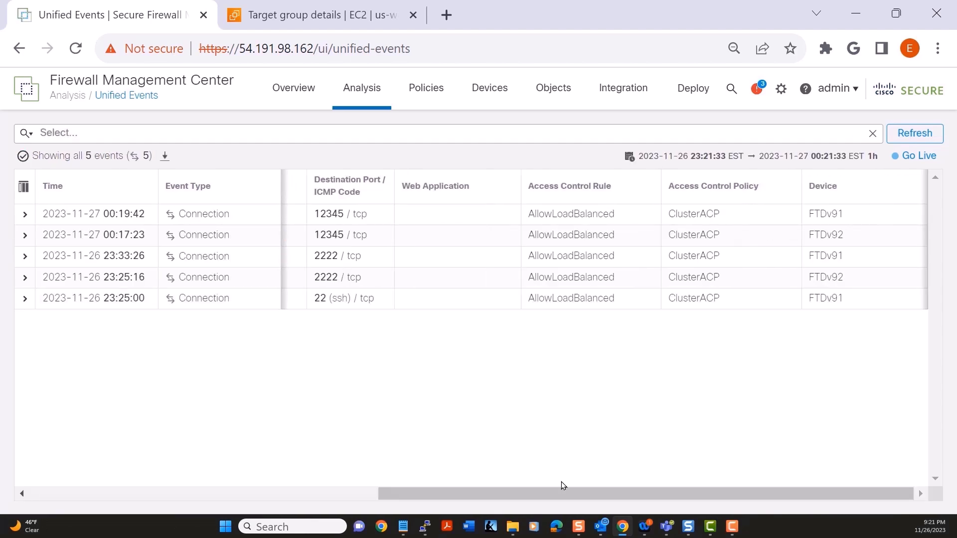